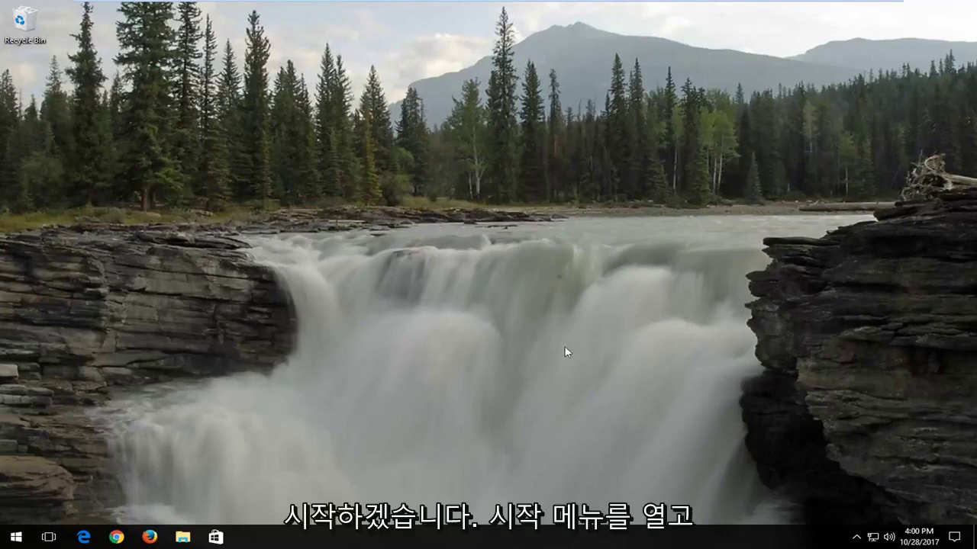
- Launch System Configuration via msconfig and switch to its Startup tab
click(4, 541)
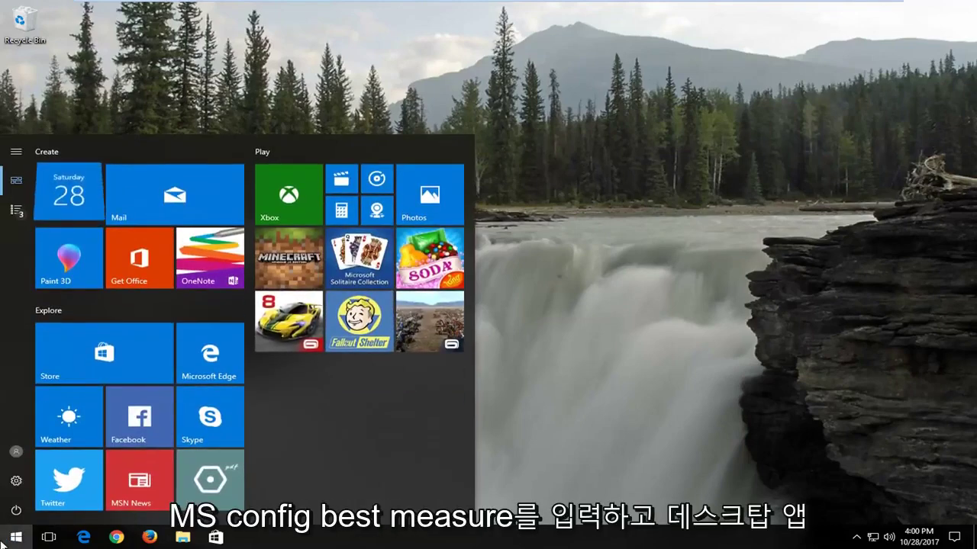
text(msconfig)
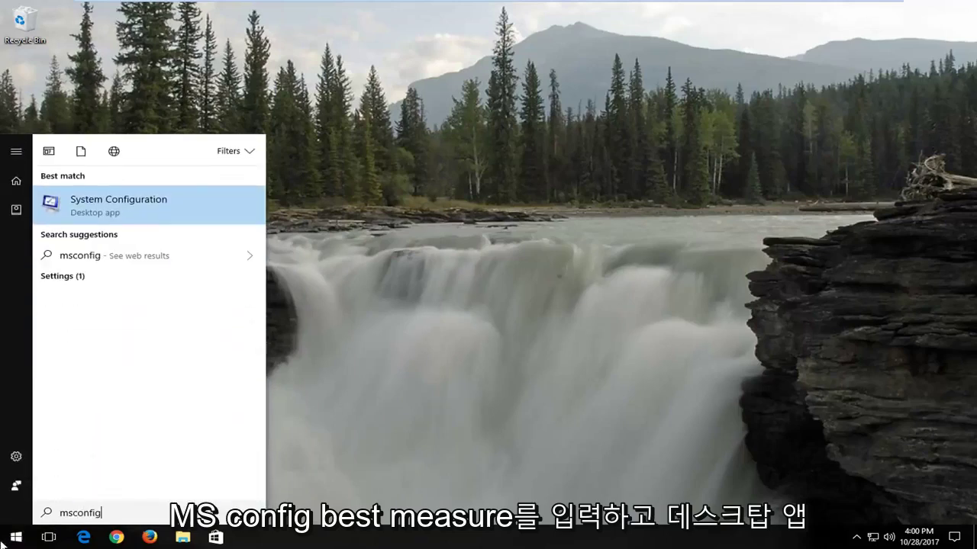
click(88, 214)
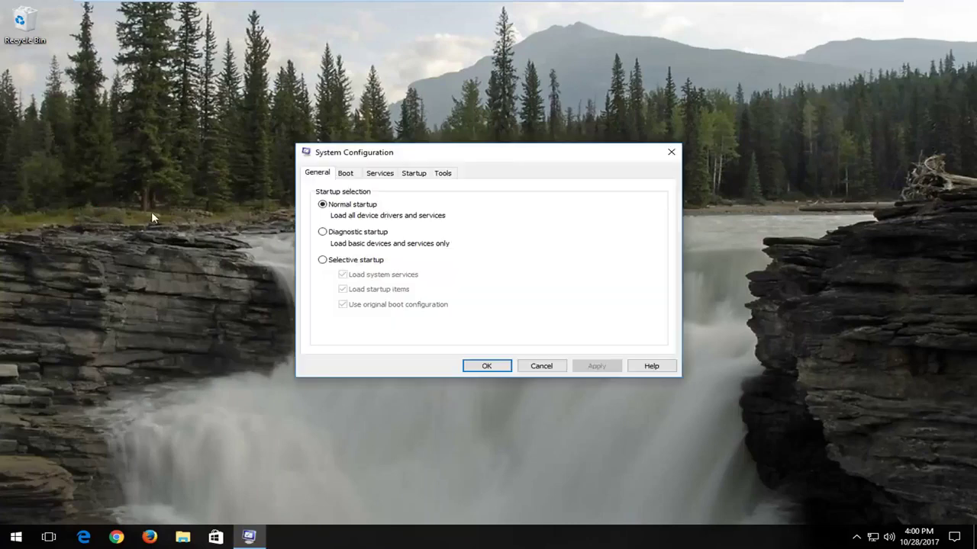
click(416, 175)
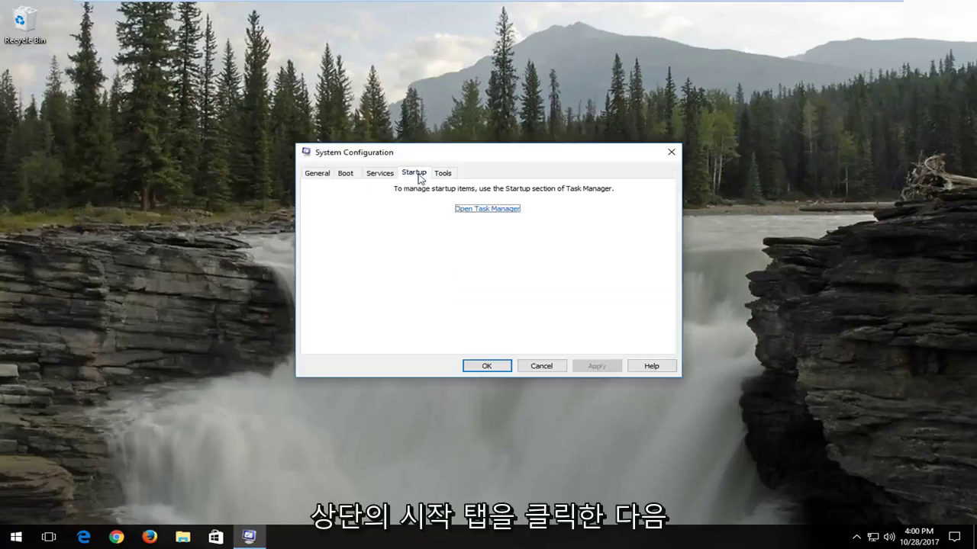
- Disable and re-enable Microsoft OneDrive in Task Manager's startup list, then close Task Manager
click(483, 211)
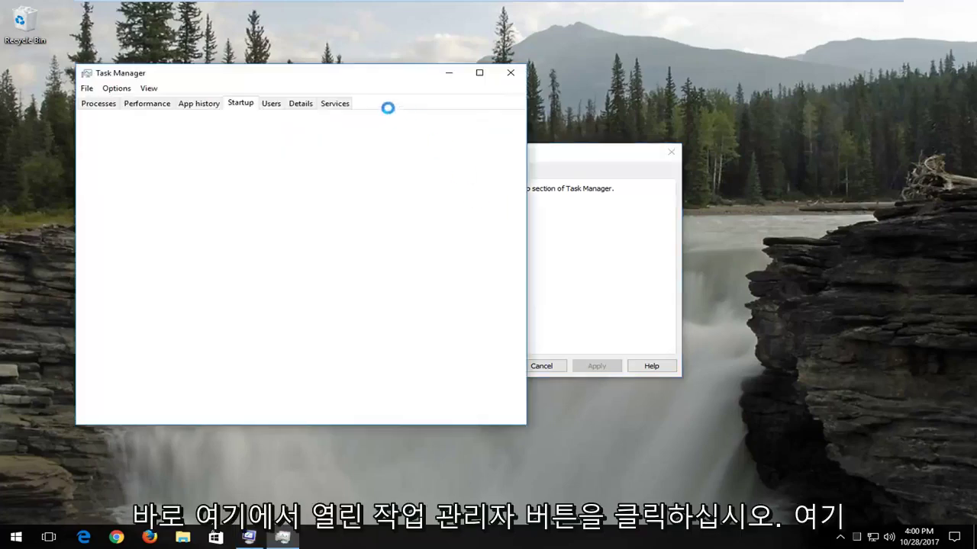
drag(333, 83, 487, 83)
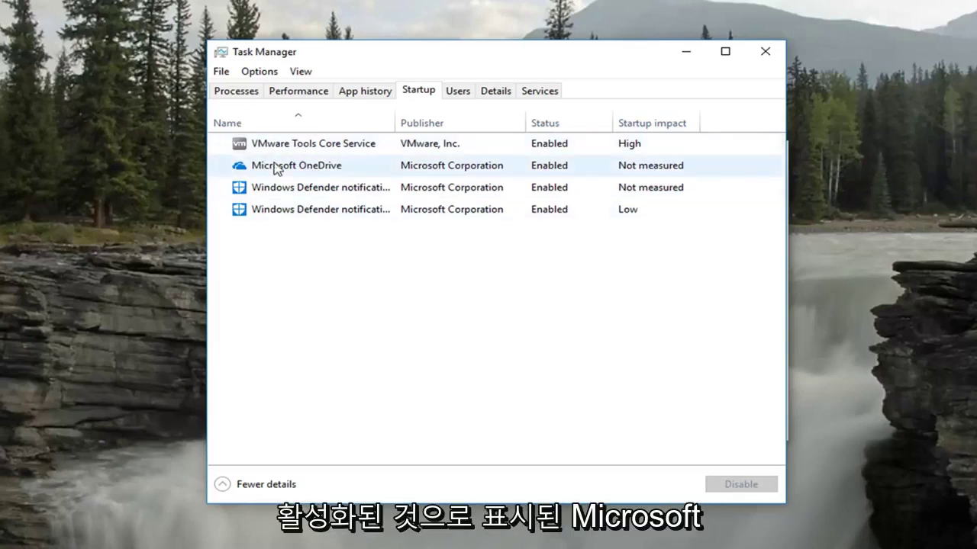
click(272, 165)
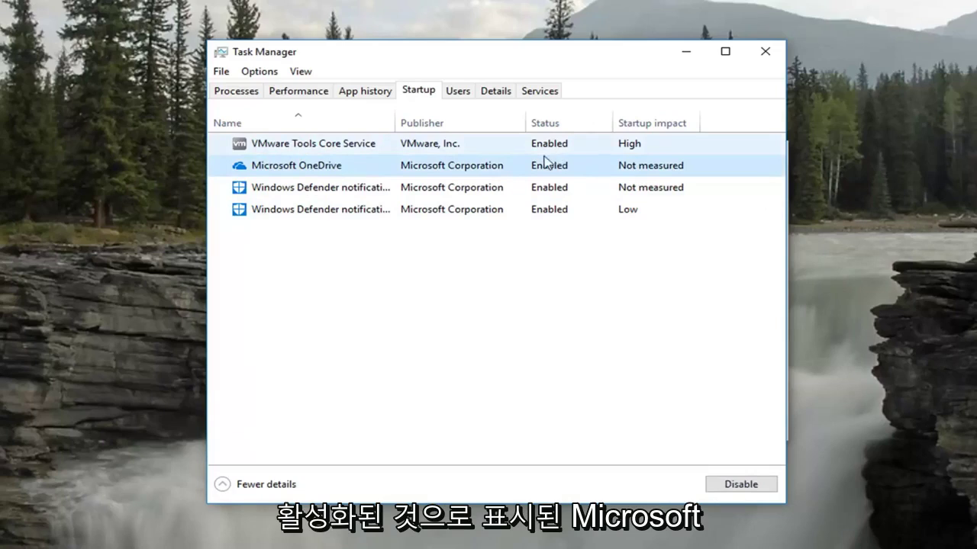
click(744, 485)
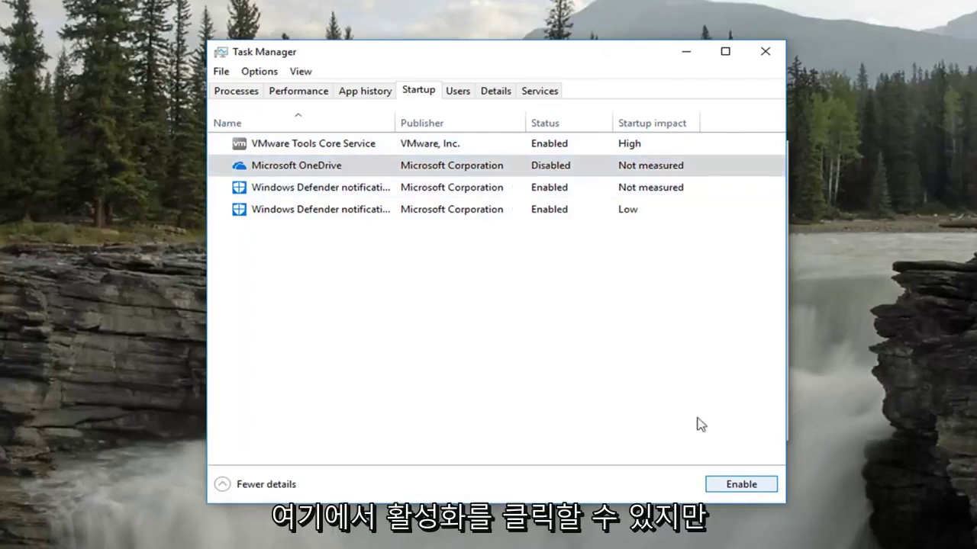
click(730, 487)
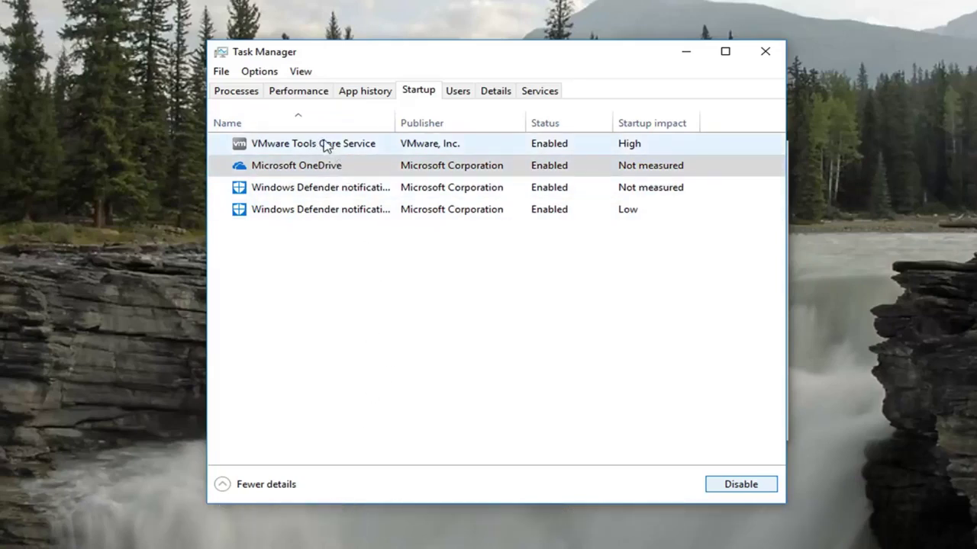
click(767, 52)
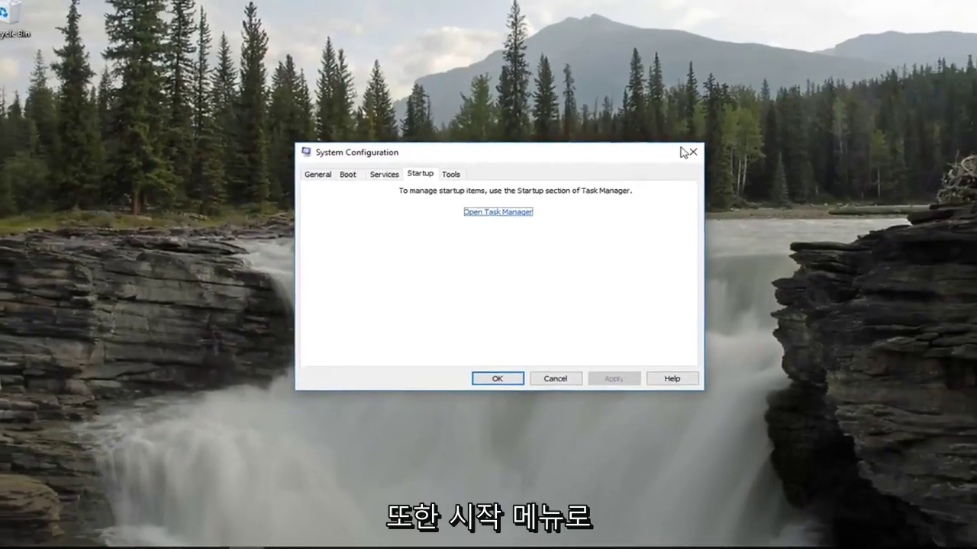
- Search 'programs' from Start and open Add or remove programs settings
key(super)
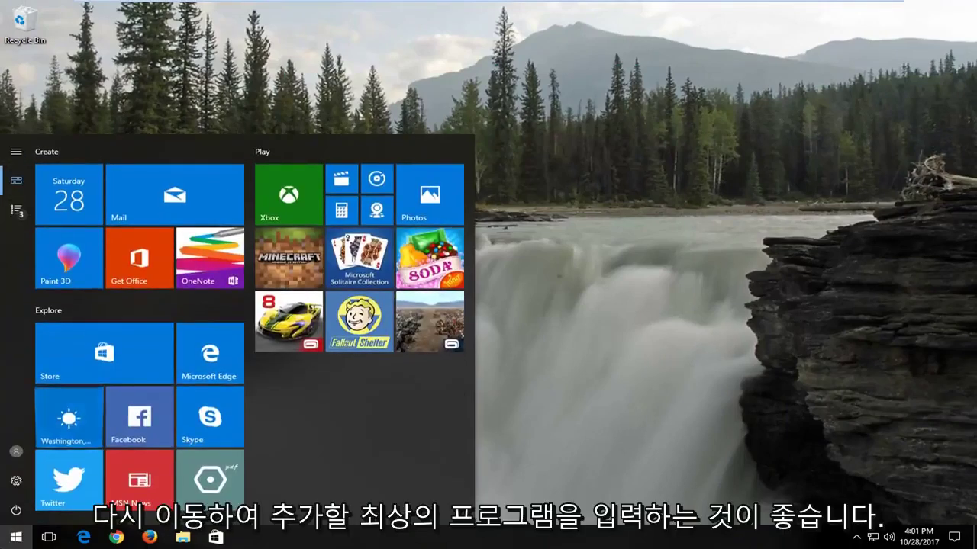
key(super)
text(programs)
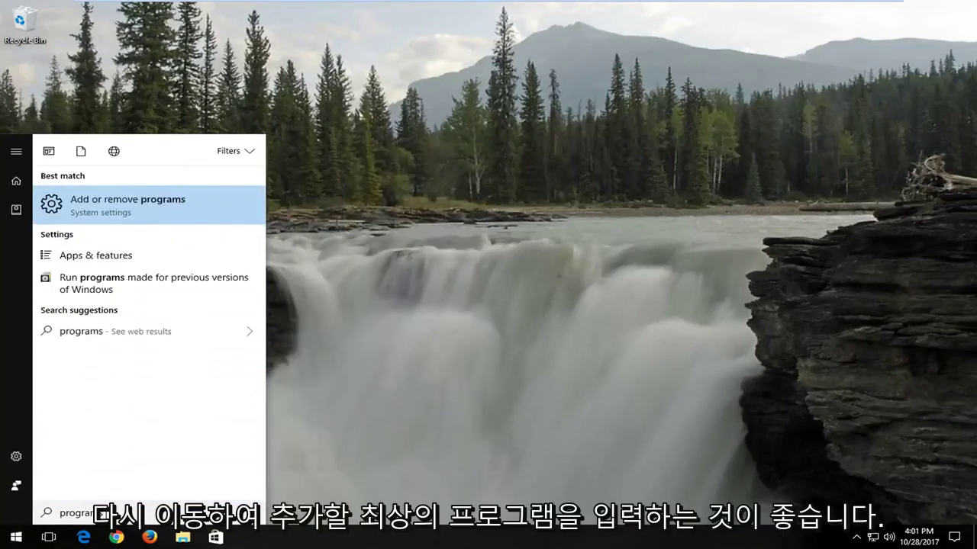
click(108, 209)
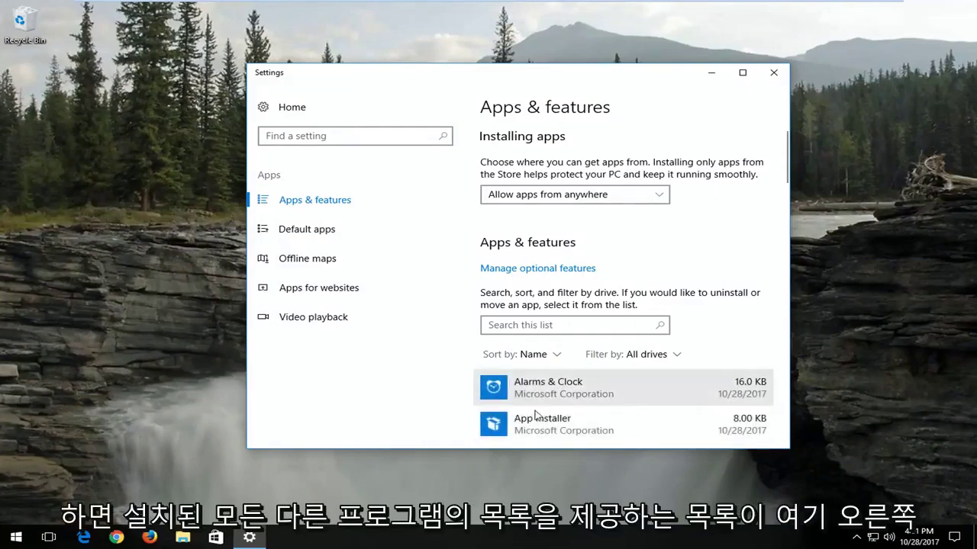
- Expand the App Installer entry in the installed apps list and reveal hidden taskbar icons
scroll(567, 391, down, 5)
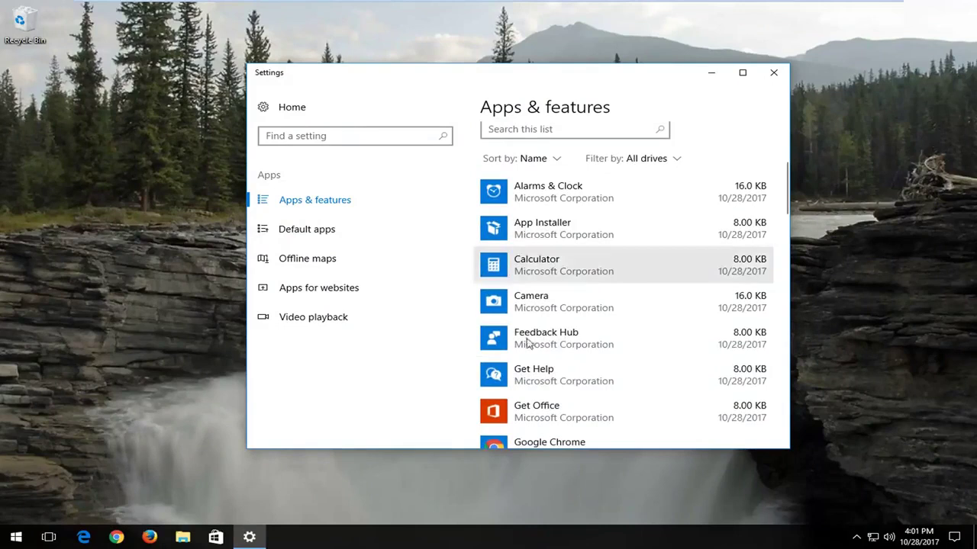
click(536, 240)
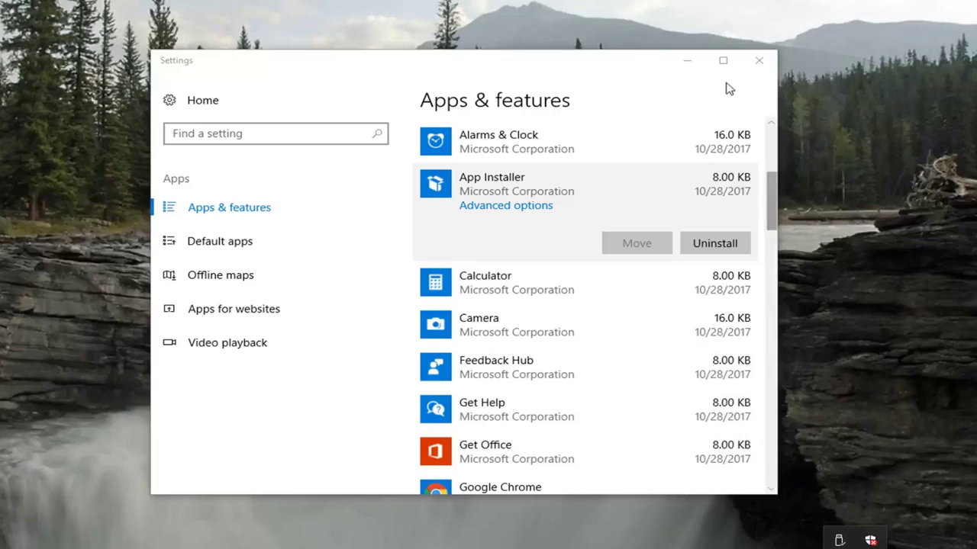
drag(557, 72, 554, 41)
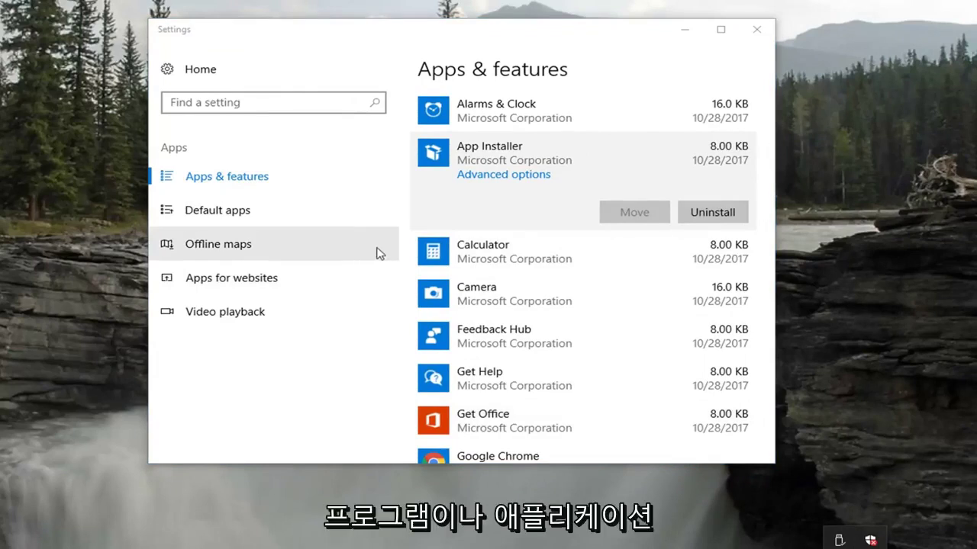
click(450, 158)
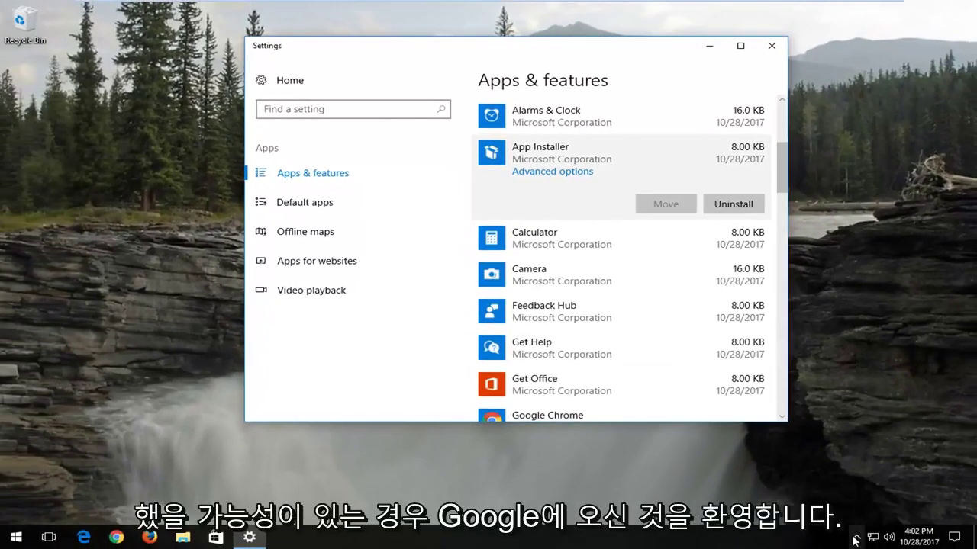
click(857, 537)
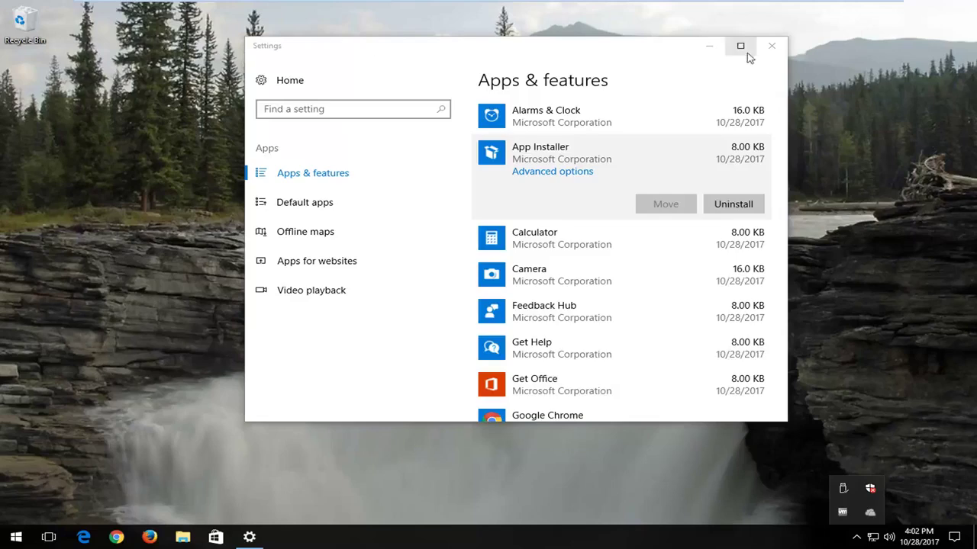
- Open Power Options from 'power options' search and choose the High performance plan
click(771, 48)
click(6, 541)
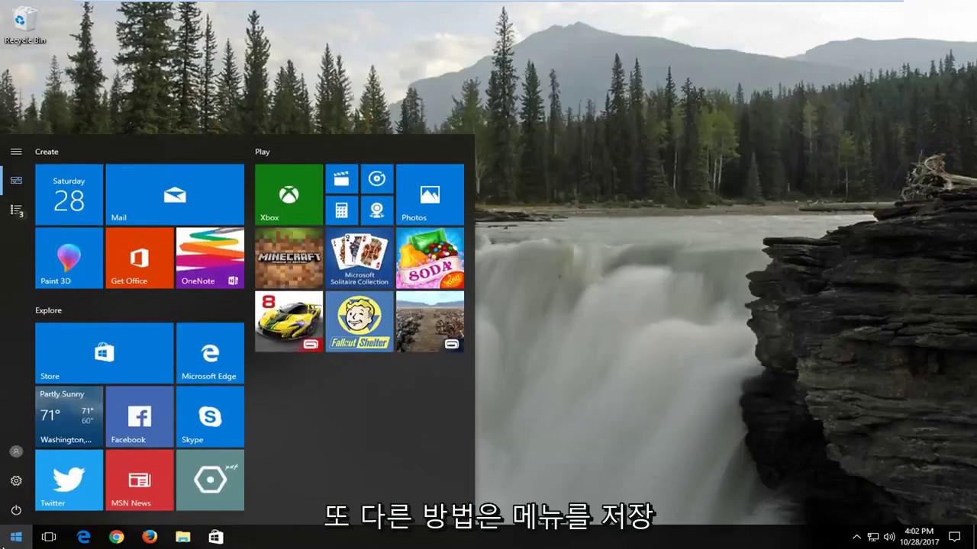
text(power opti)
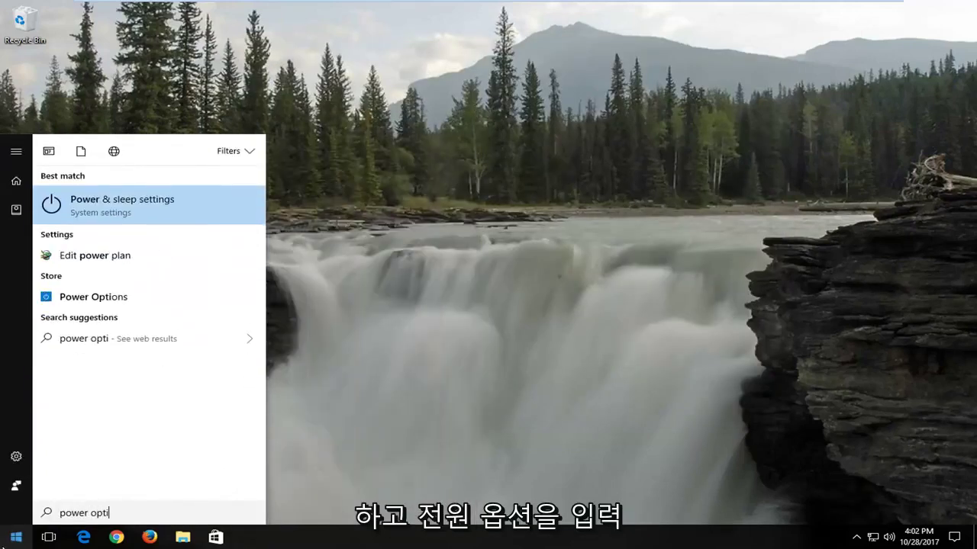
text(ons)
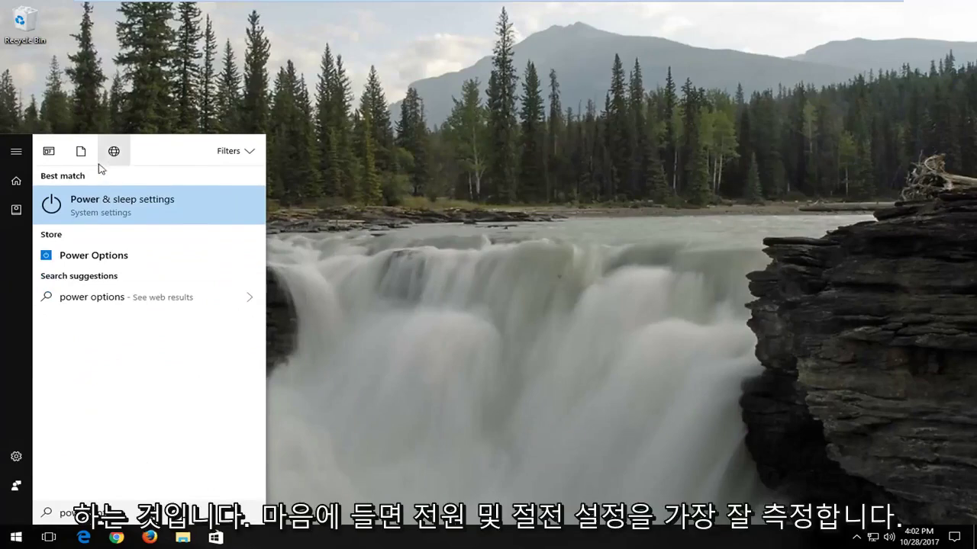
click(97, 206)
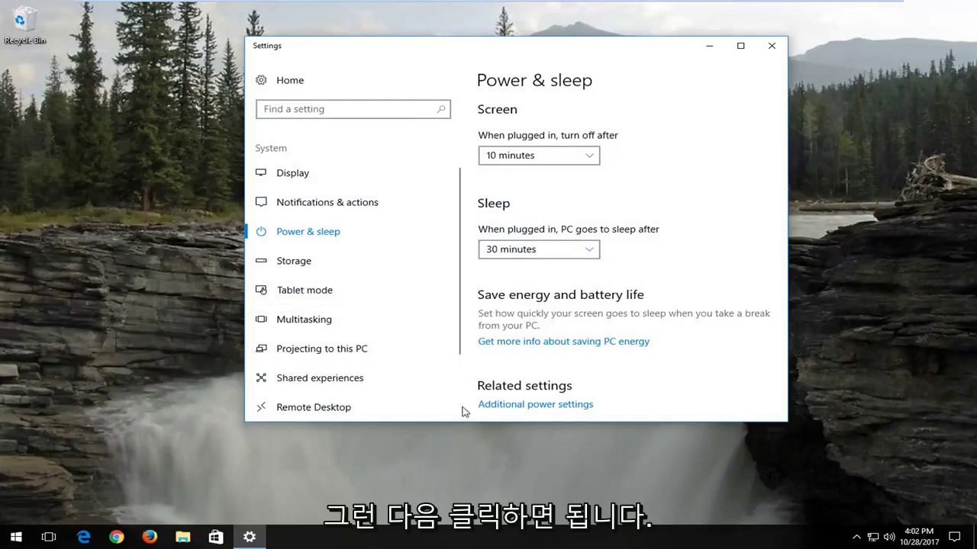
click(534, 405)
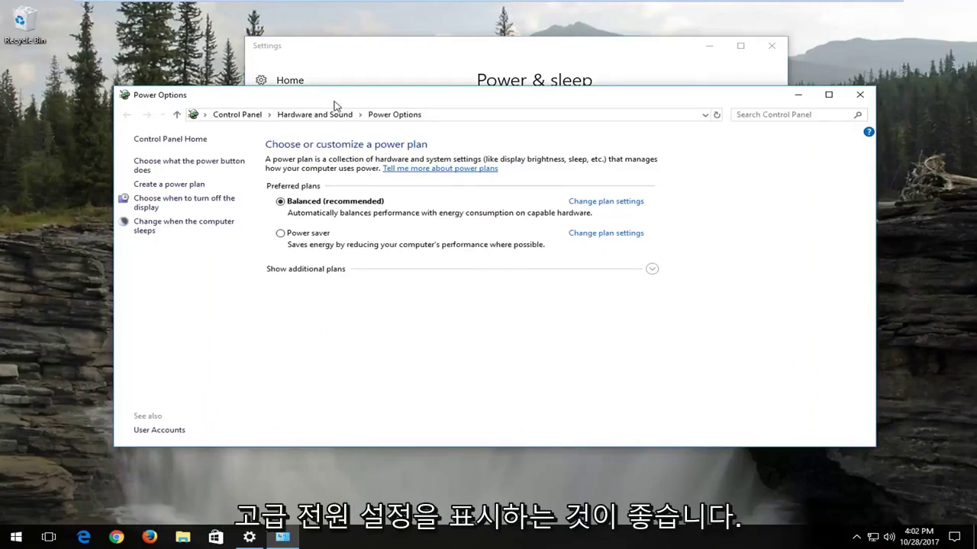
drag(331, 106, 333, 67)
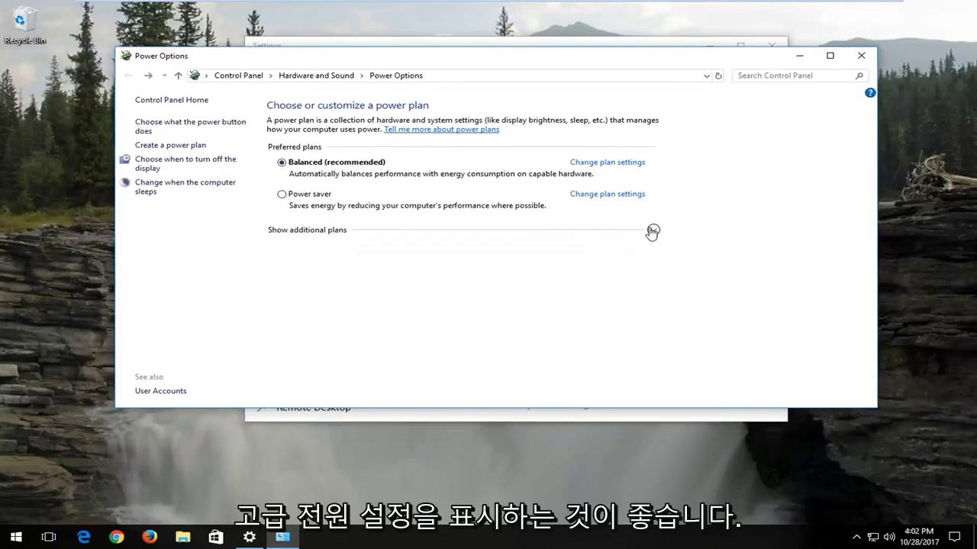
click(653, 230)
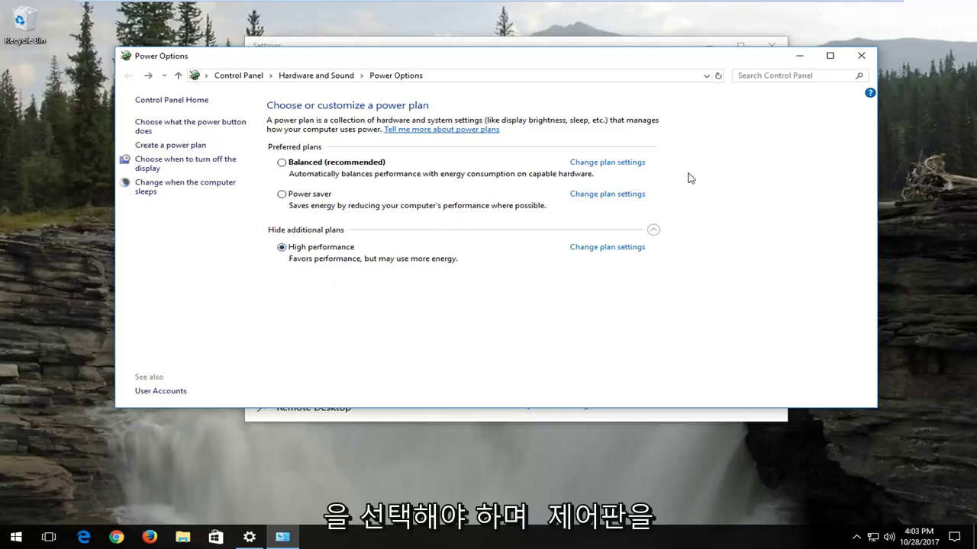
- Close the Power Options and Settings windows, leaving a clear desktop
click(861, 55)
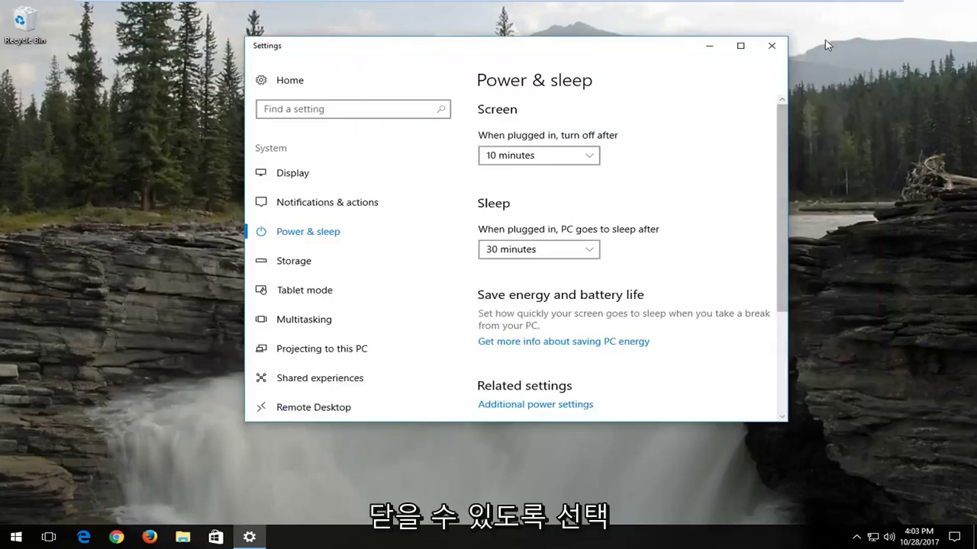
click(771, 48)
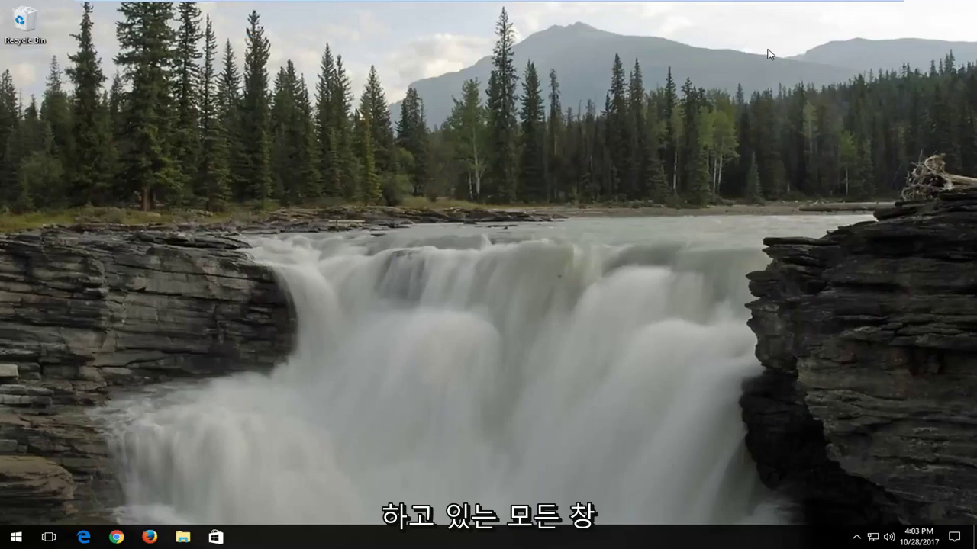